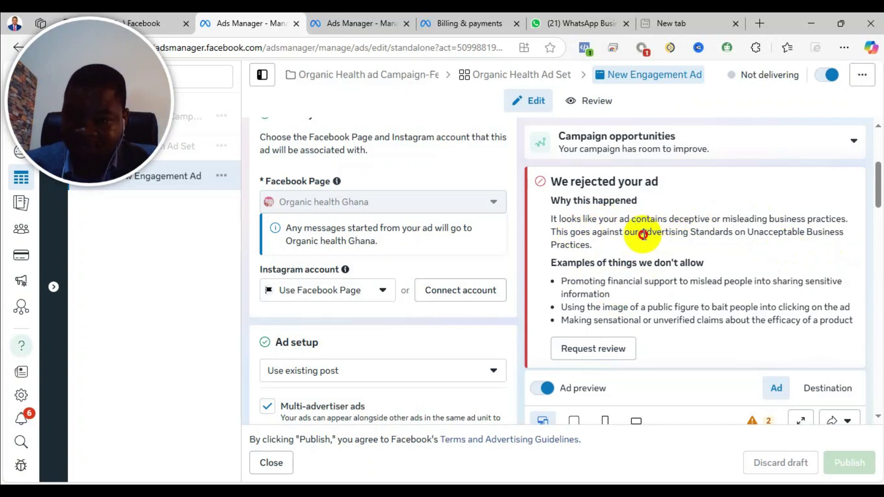
# Highlight 'Advertising Standards on Unacceptable Business Practices' in the 'We rejected your ad' notice
pyautogui.moveTo(643, 234); pyautogui.dragTo(602, 249)
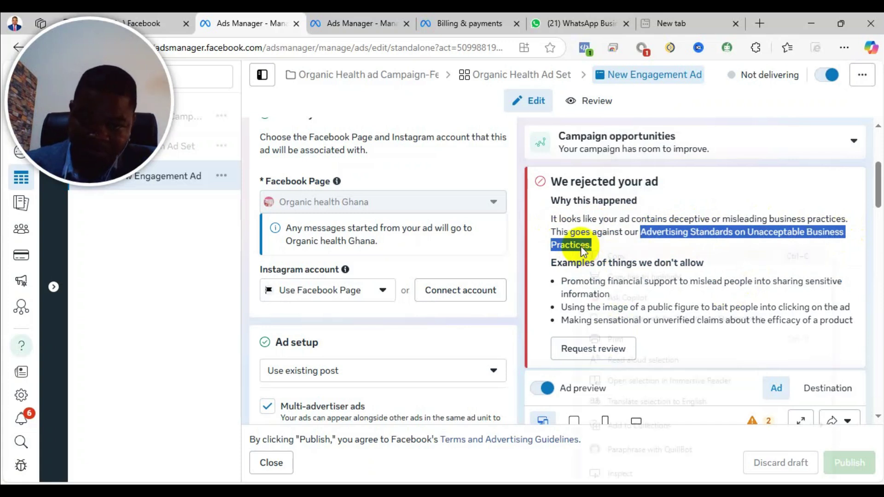
# Web-search the highlighted policy name and open the 'Unacceptable Business Practices | Transparency Center' result
pyautogui.rightClick(581, 245)
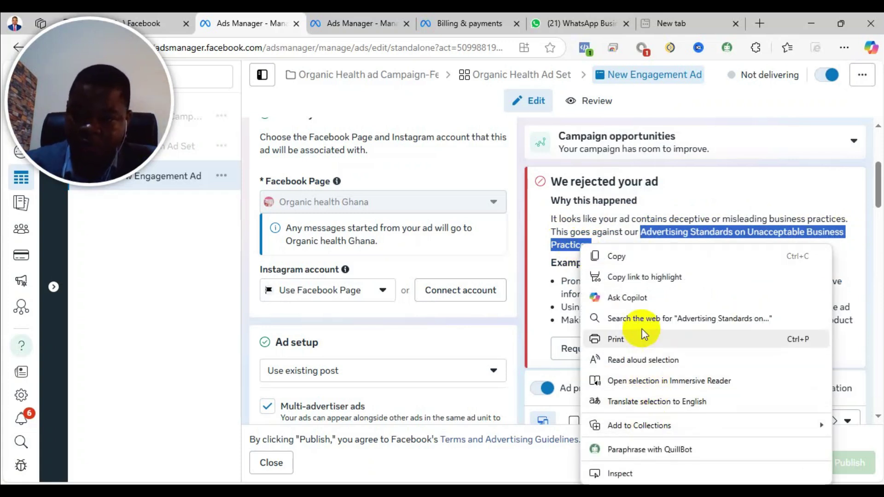
pyautogui.click(652, 317)
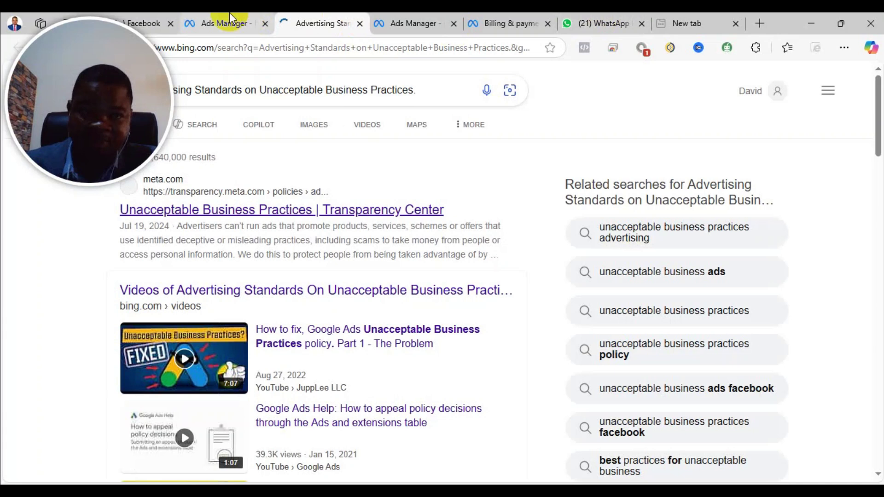
pyautogui.click(229, 14)
pyautogui.click(417, 19)
pyautogui.click(328, 13)
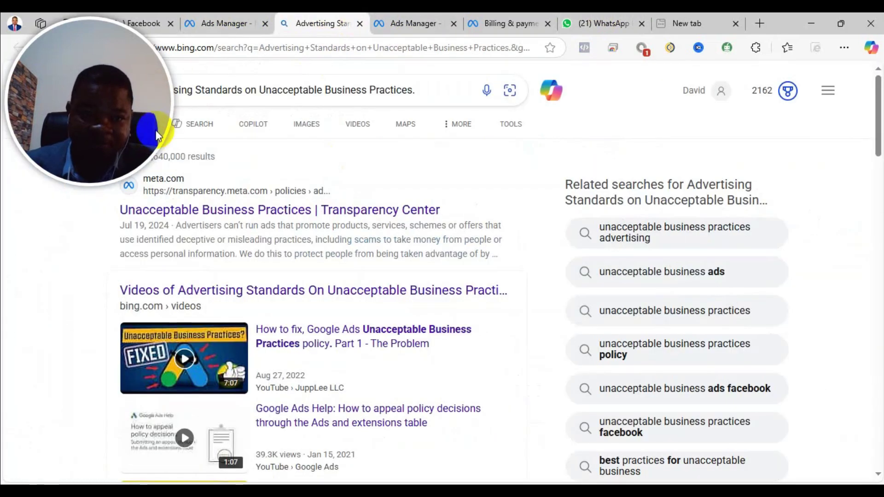
pyautogui.click(227, 217)
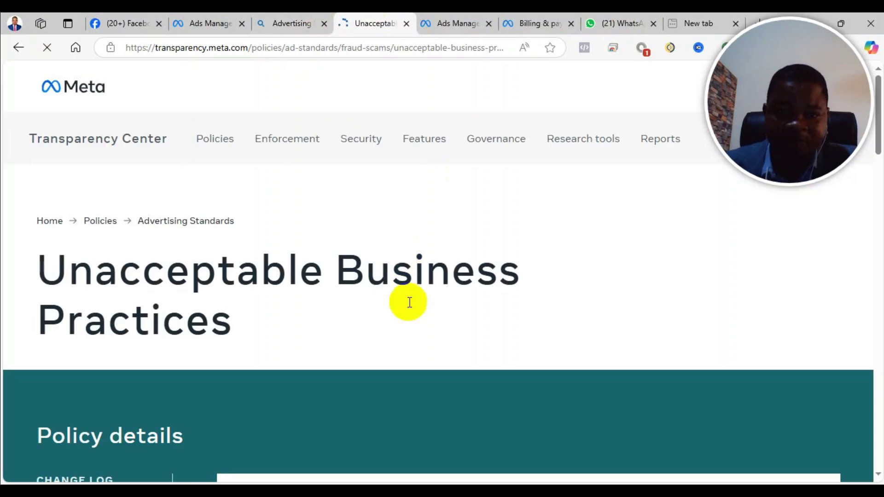
# Scroll through the Unacceptable Business Practices policy page to the Guidelines for Ads
pyautogui.scroll(-5, 454, 345)
pyautogui.scroll(3, 489, 267)
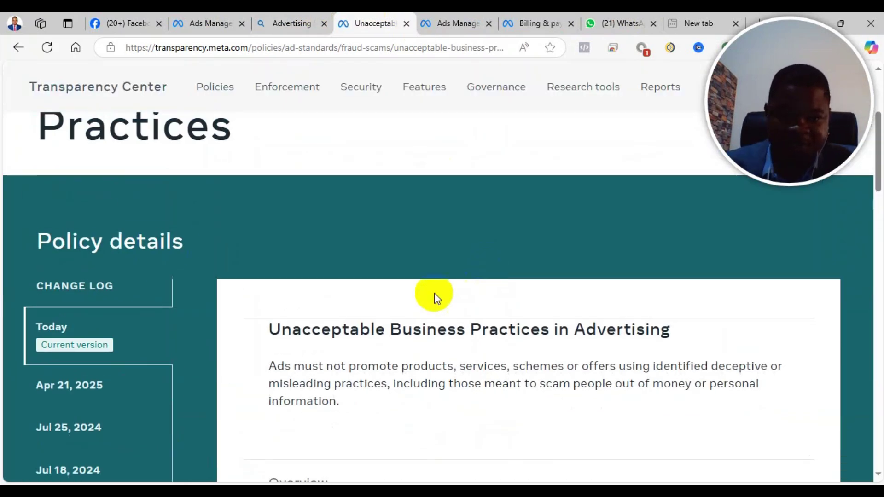
pyautogui.scroll(-1, 413, 302)
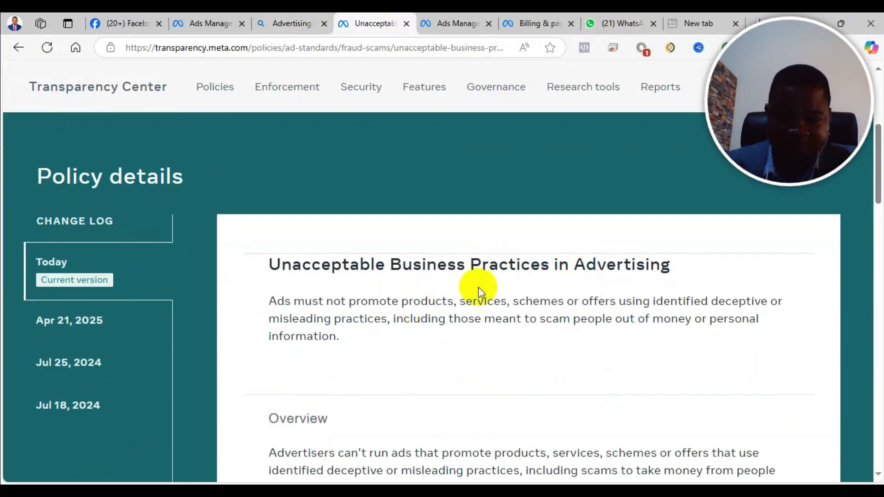
pyautogui.scroll(-1, 460, 258)
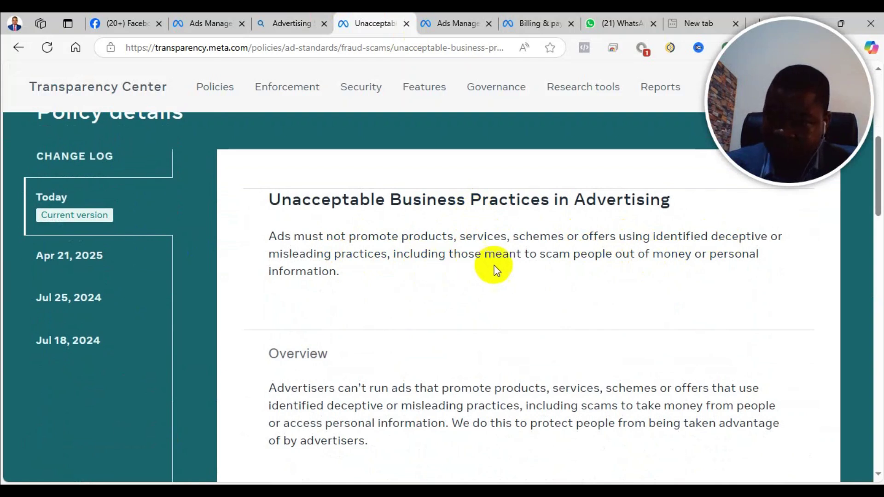
pyautogui.scroll(-5, 438, 327)
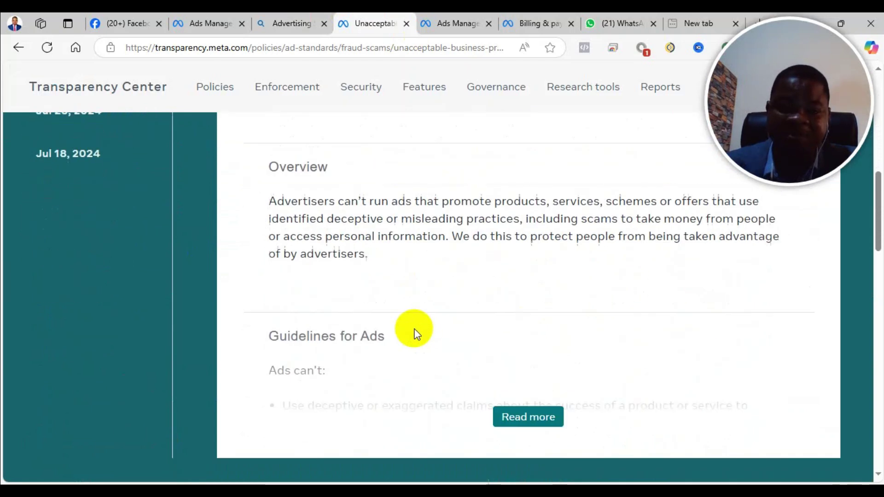
# Expand Guidelines for Ads with Read more and read the prohibited claims and scam schemes
pyautogui.click(539, 349)
pyautogui.scroll(-4, 541, 348)
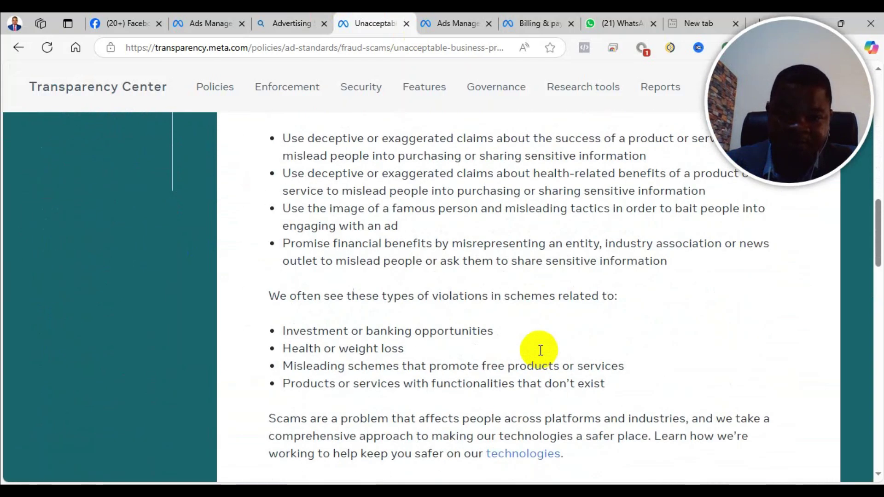
pyautogui.scroll(-8, 505, 361)
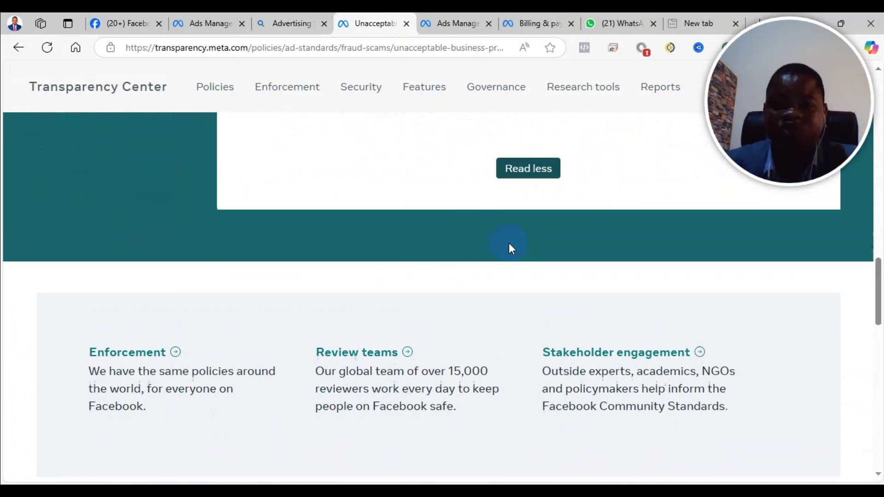
pyautogui.scroll(13, 509, 243)
pyautogui.scroll(10, 509, 242)
pyautogui.scroll(-10, 495, 265)
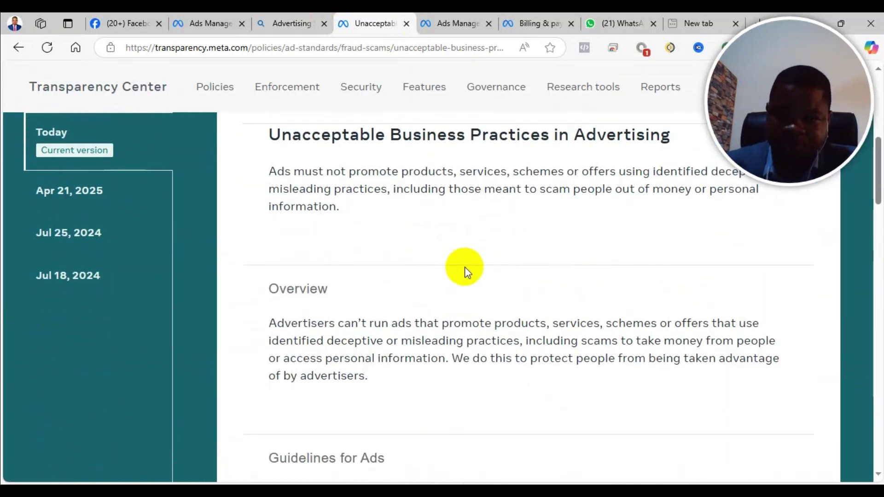
pyautogui.scroll(-8, 464, 292)
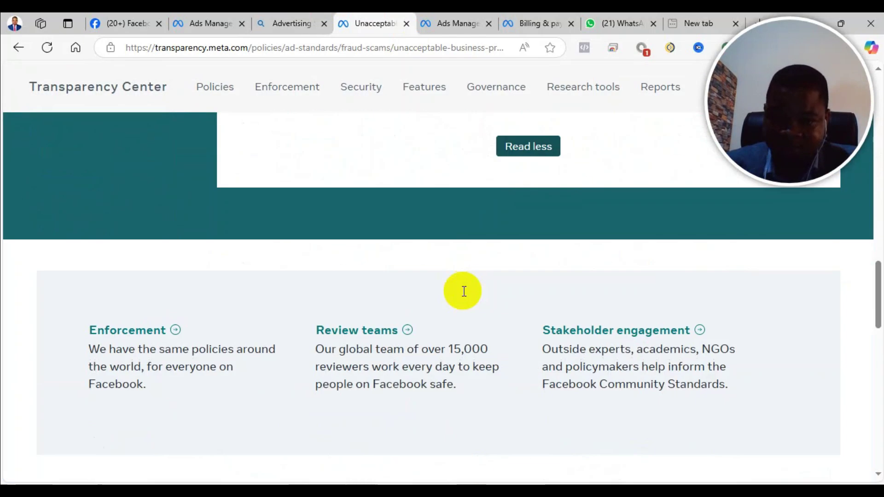
pyautogui.scroll(4, 463, 291)
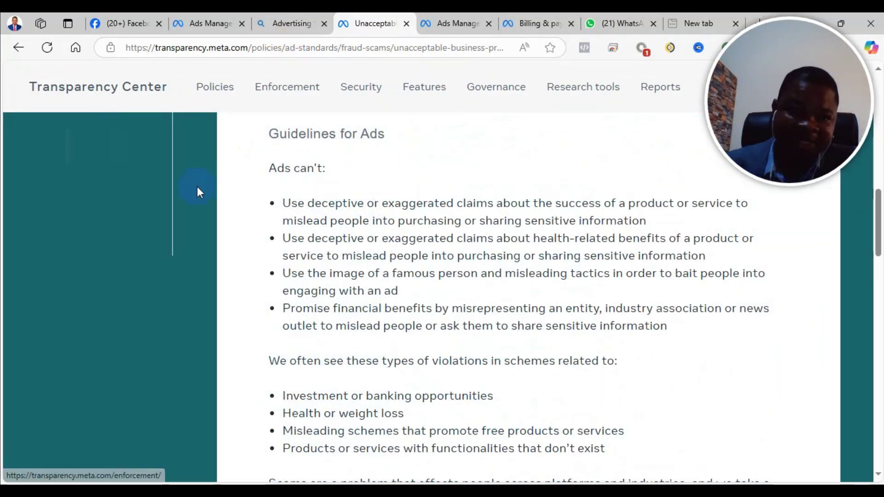
# Review the essential-nutrients post on the Organic health Ghana Facebook page
pyautogui.click(112, 23)
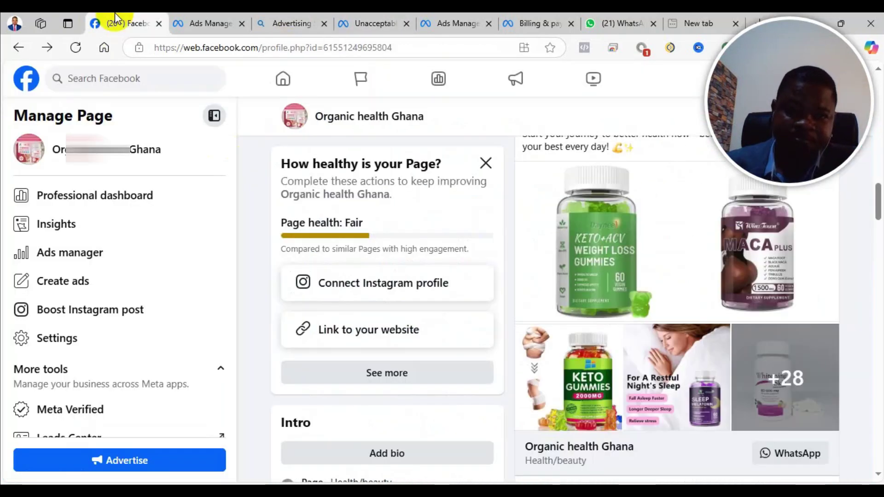
pyautogui.scroll(5, 722, 361)
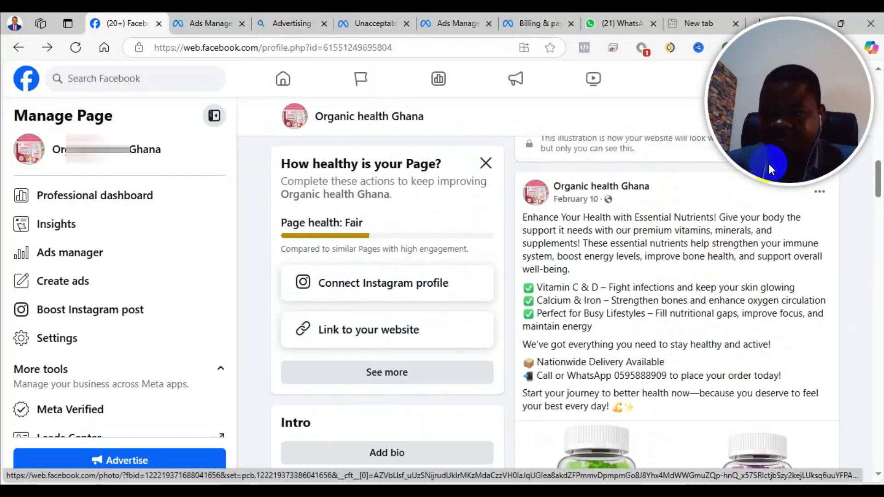
pyautogui.moveTo(770, 170); pyautogui.dragTo(83, 141)
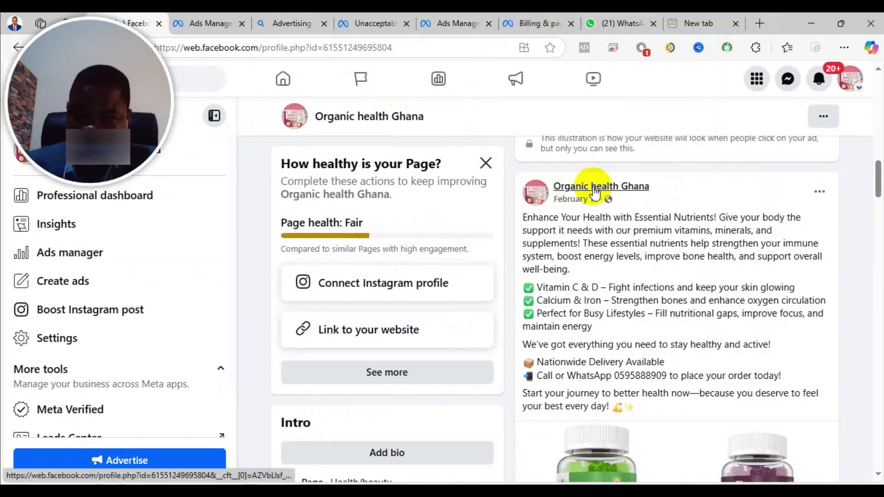
# Go back through the Ads Manager tabs to the New Engagement Ad's edit page
pyautogui.click(466, 19)
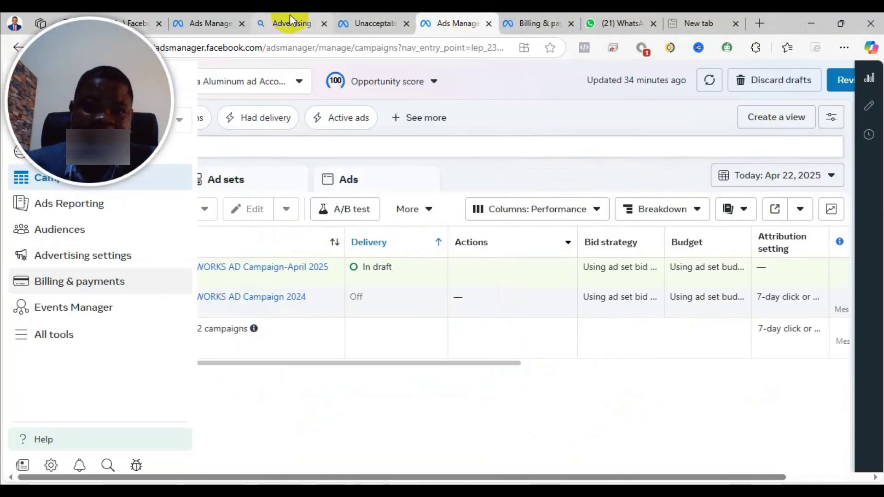
pyautogui.click(289, 16)
pyautogui.click(465, 22)
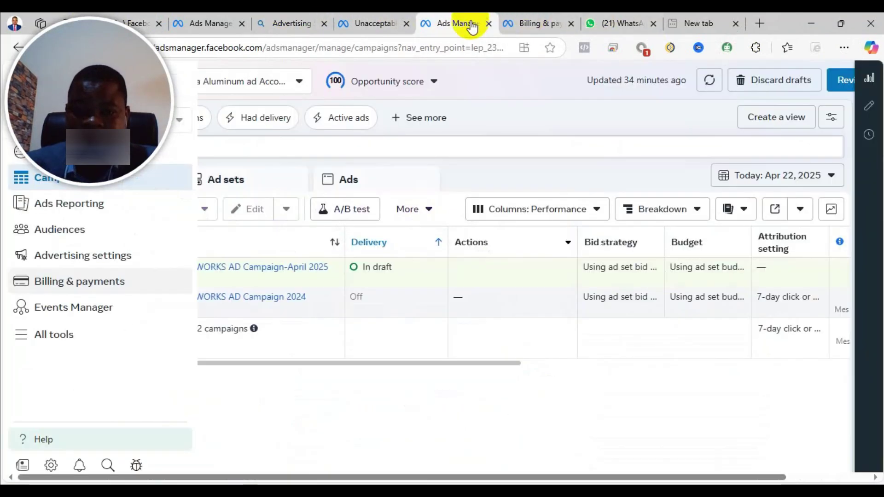
pyautogui.moveTo(142, 92); pyautogui.dragTo(829, 405)
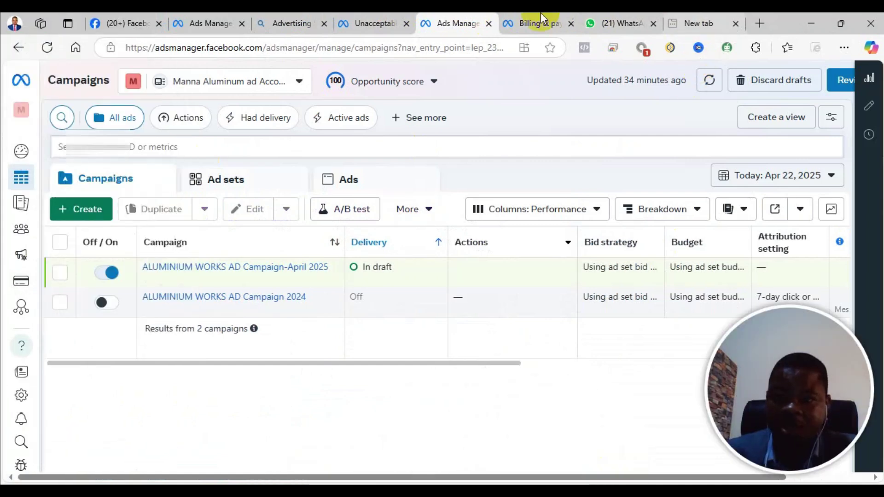
pyautogui.click(231, 22)
# Delete the rejected New Engagement Ad from its '...' menu and confirm the deletion
pyautogui.click(661, 237)
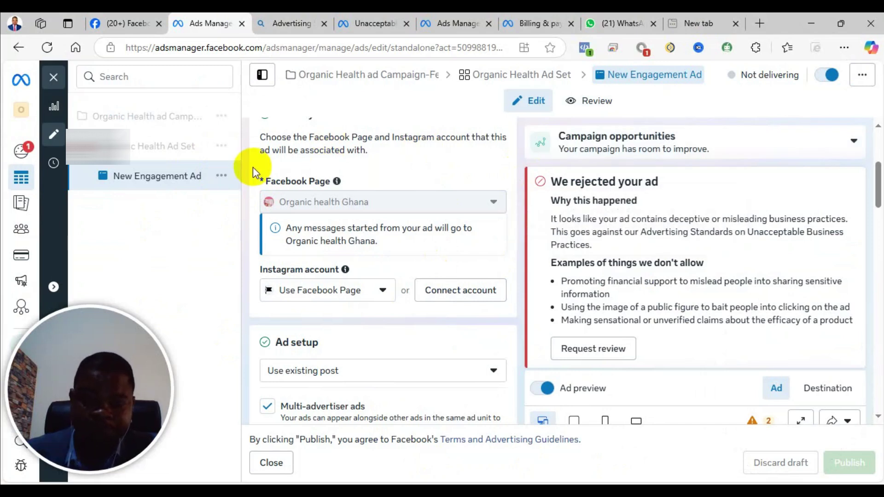
pyautogui.click(221, 176)
pyautogui.click(239, 296)
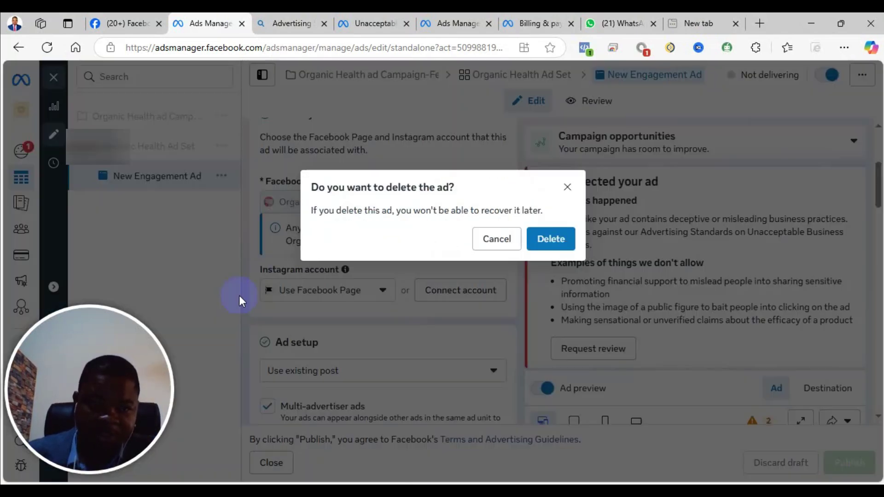
pyautogui.click(550, 242)
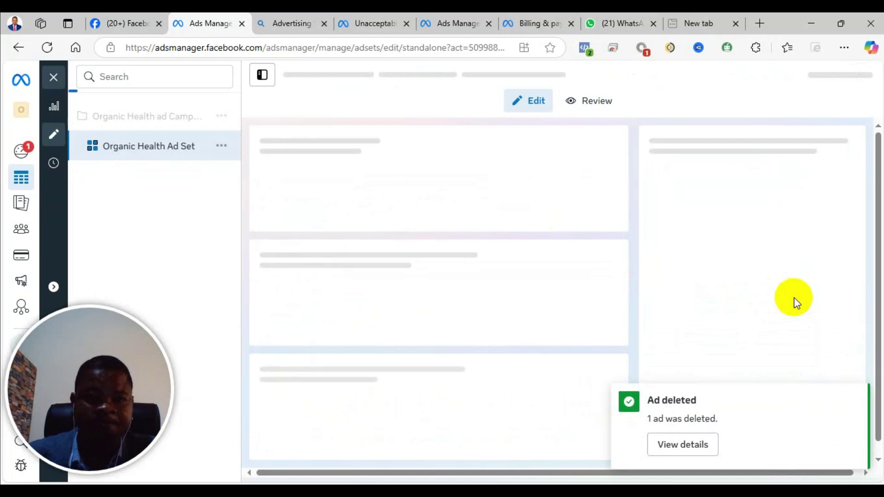
# Start a new ad in the Organic Health Ad Set from its actions menu
pyautogui.click(854, 397)
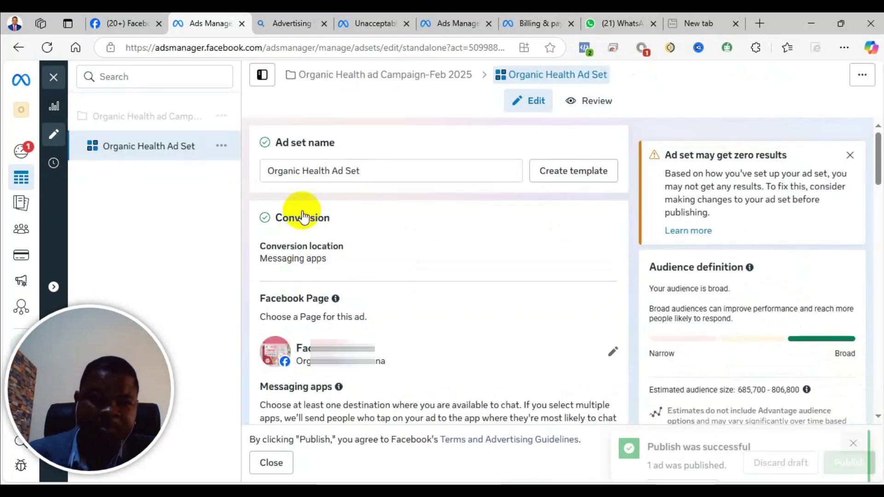
pyautogui.click(222, 148)
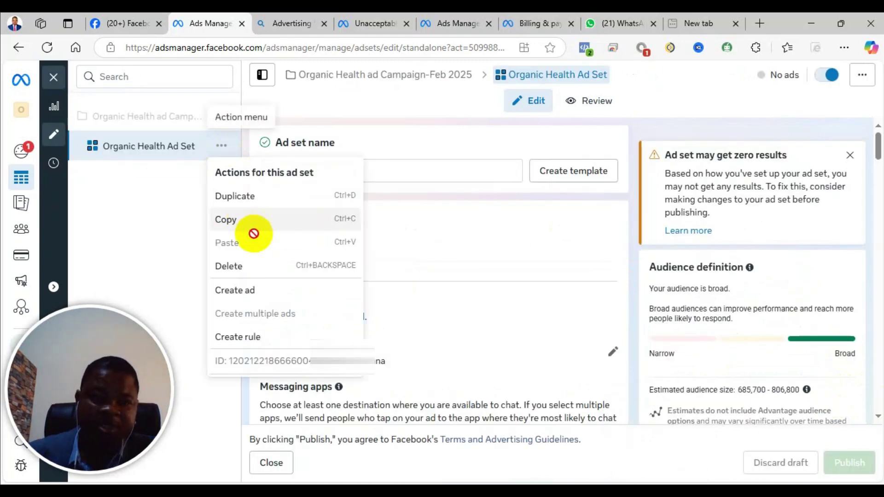
pyautogui.click(262, 286)
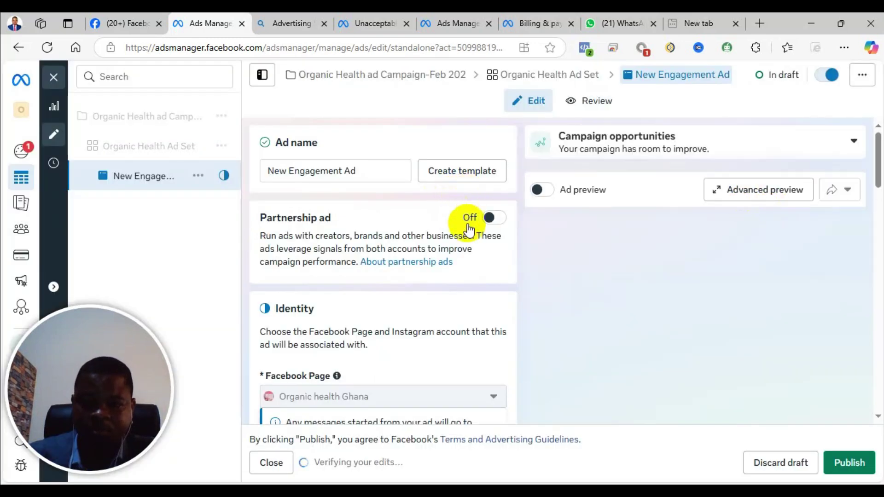
pyautogui.scroll(-5, 438, 211)
pyautogui.scroll(-4, 419, 241)
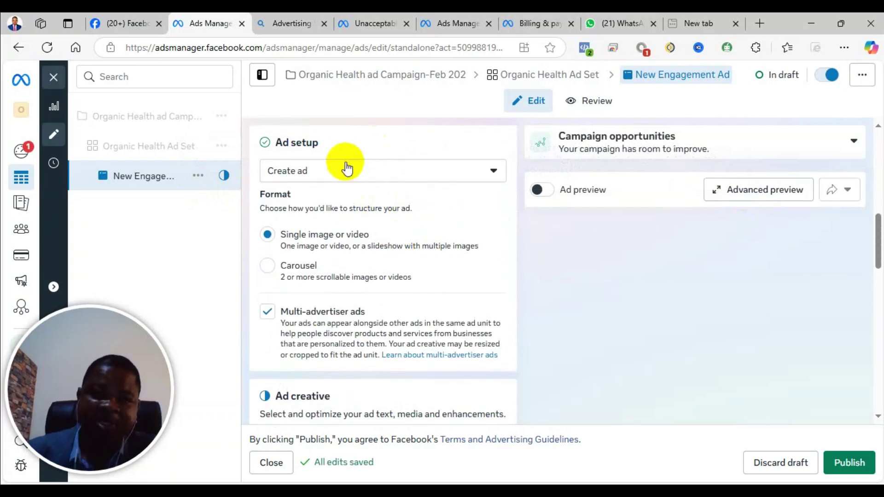
pyautogui.scroll(-1, 346, 170)
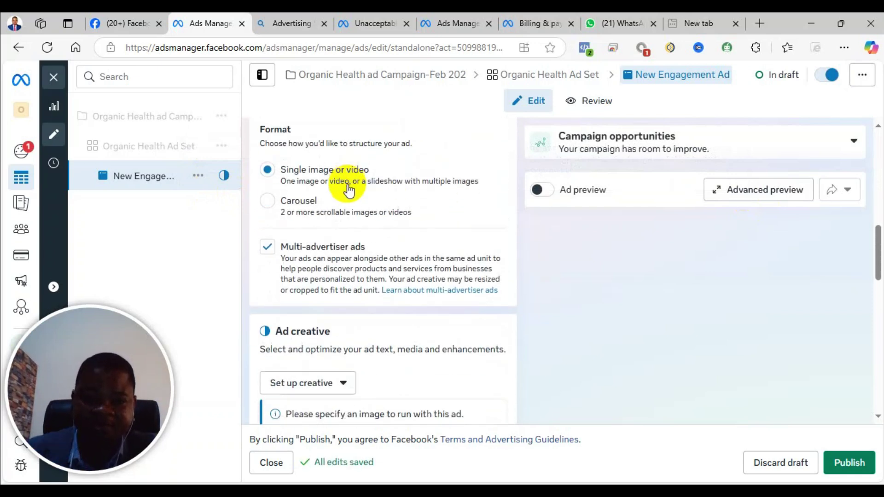
pyautogui.scroll(2, 352, 230)
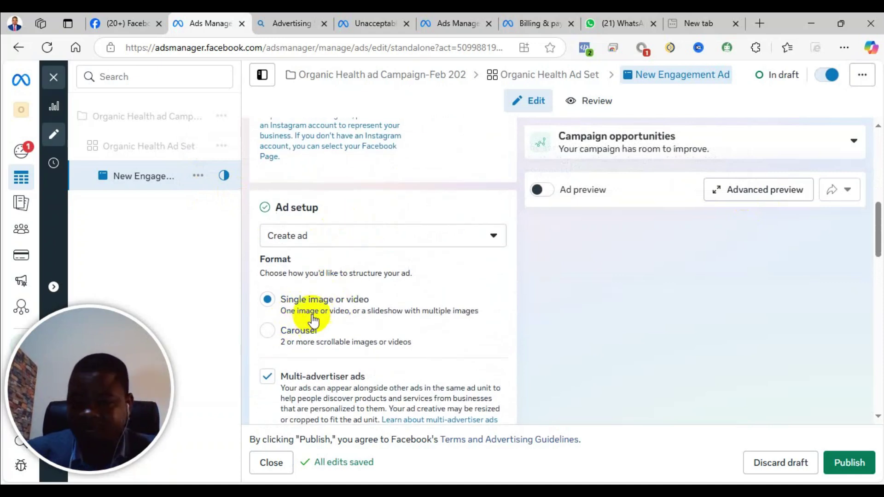
# Set the Ad setup dropdown to Use existing post and go to the Facebook page
pyautogui.click(353, 232)
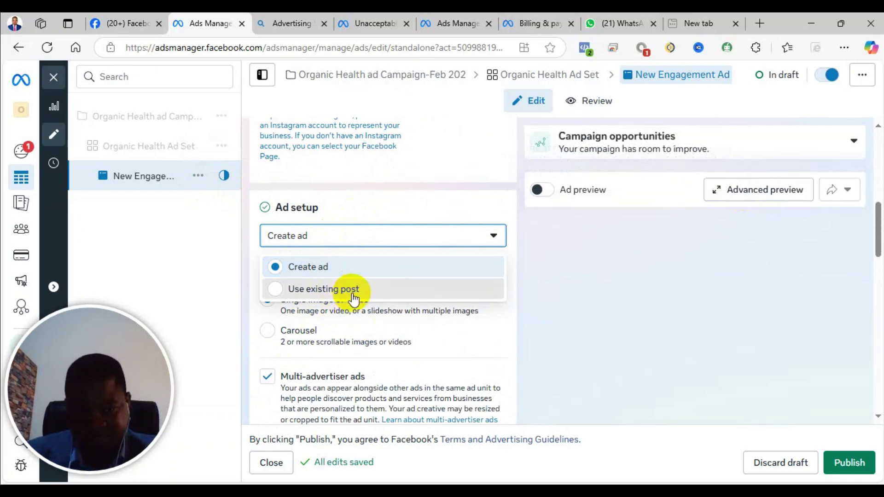
pyautogui.click(354, 290)
pyautogui.scroll(-3, 349, 347)
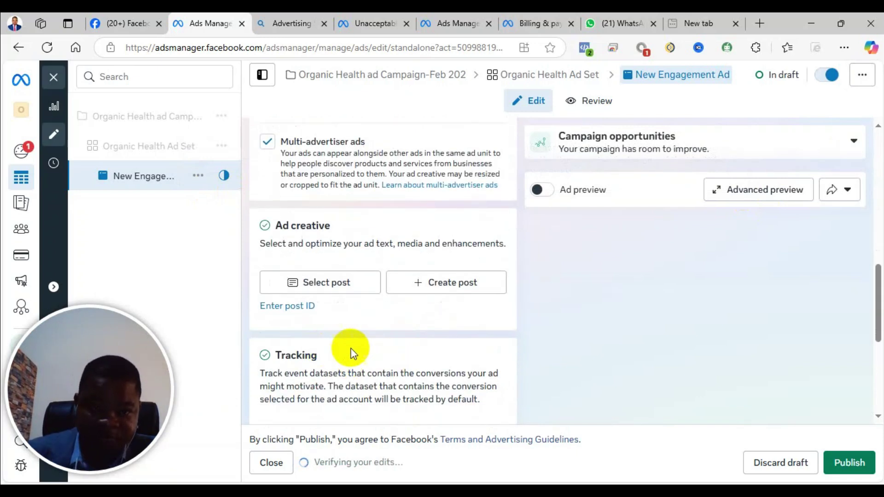
pyautogui.click(129, 23)
pyautogui.scroll(-4, 668, 266)
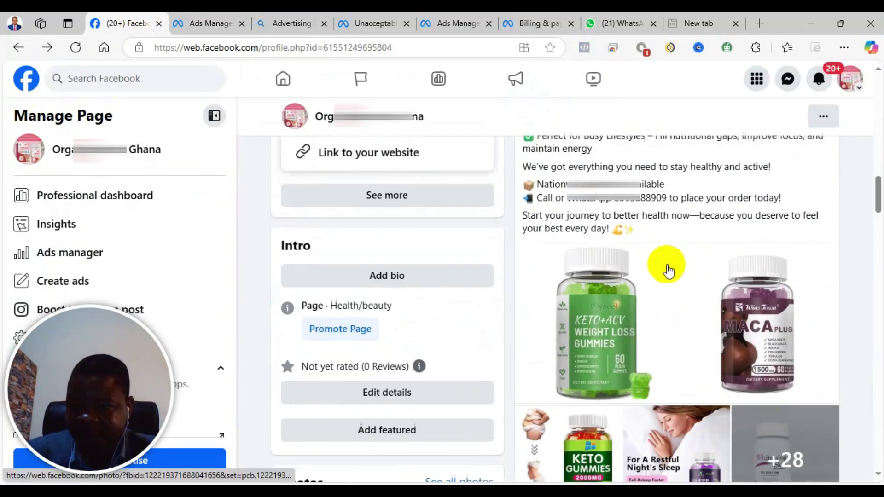
pyautogui.scroll(4, 734, 322)
pyautogui.click(822, 196)
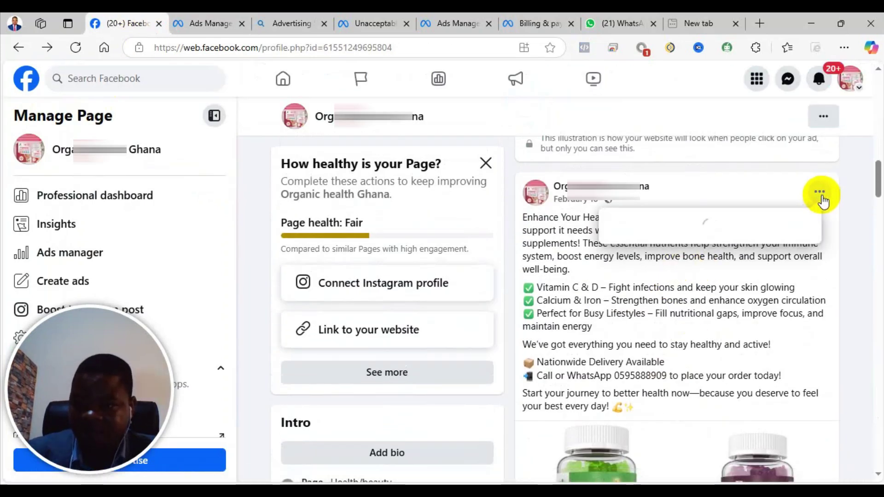
pyautogui.click(852, 231)
pyautogui.scroll(-7, 756, 351)
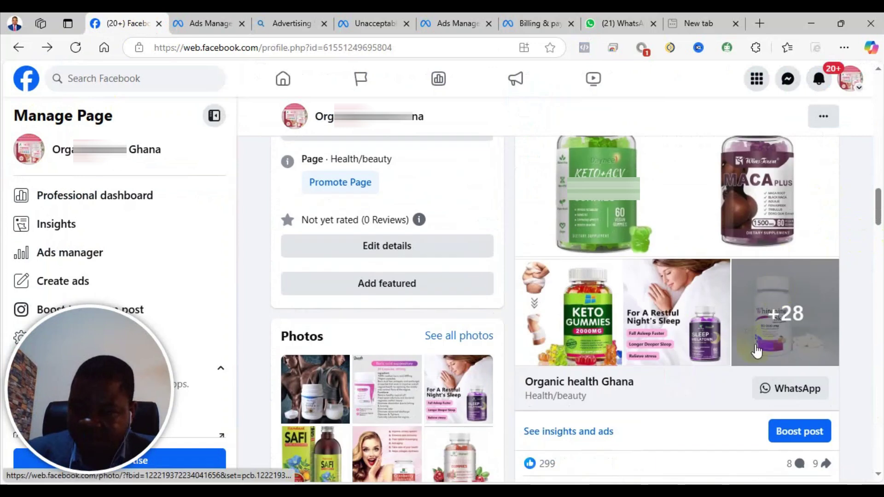
pyautogui.scroll(3, 766, 344)
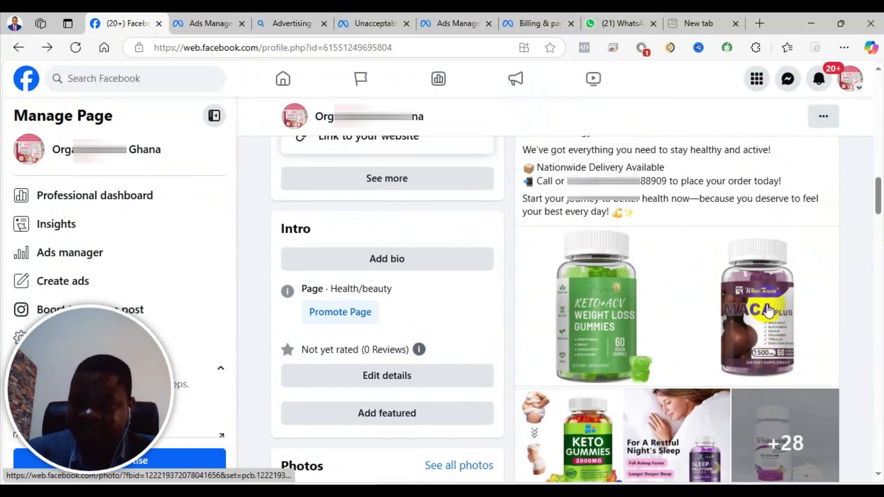
pyautogui.scroll(4, 823, 156)
pyautogui.click(819, 195)
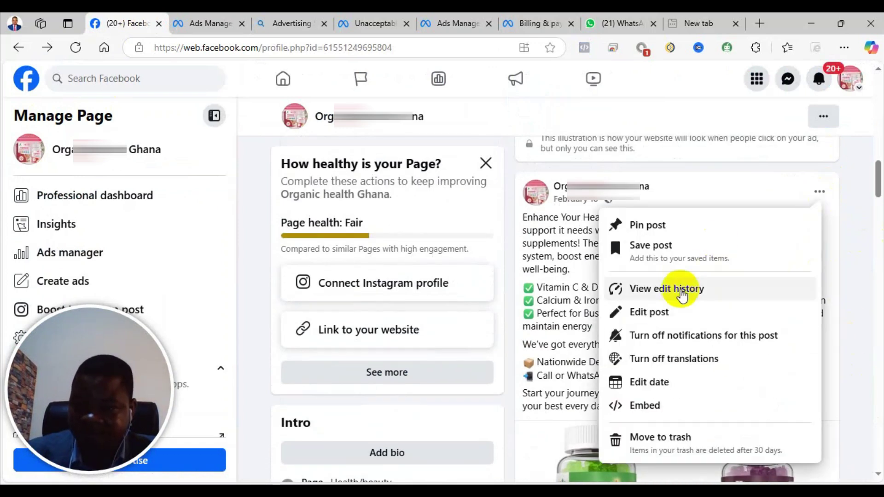
pyautogui.click(665, 316)
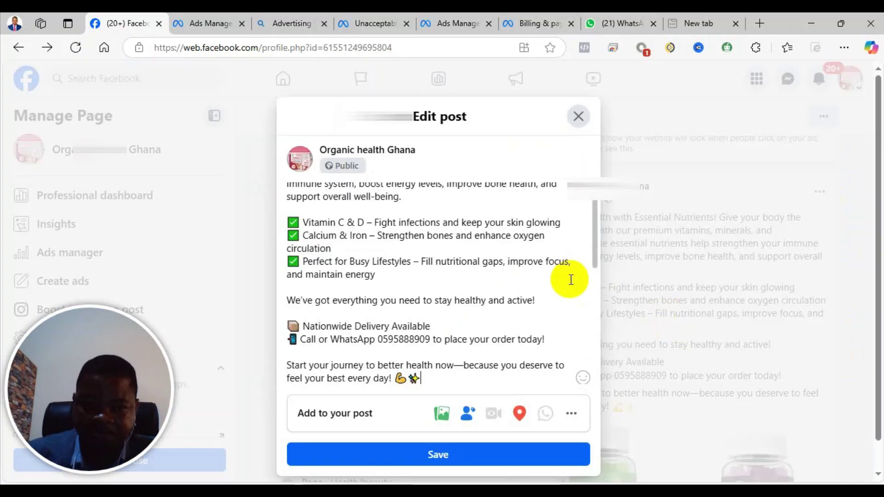
pyautogui.scroll(-5, 473, 300)
pyautogui.click(333, 241)
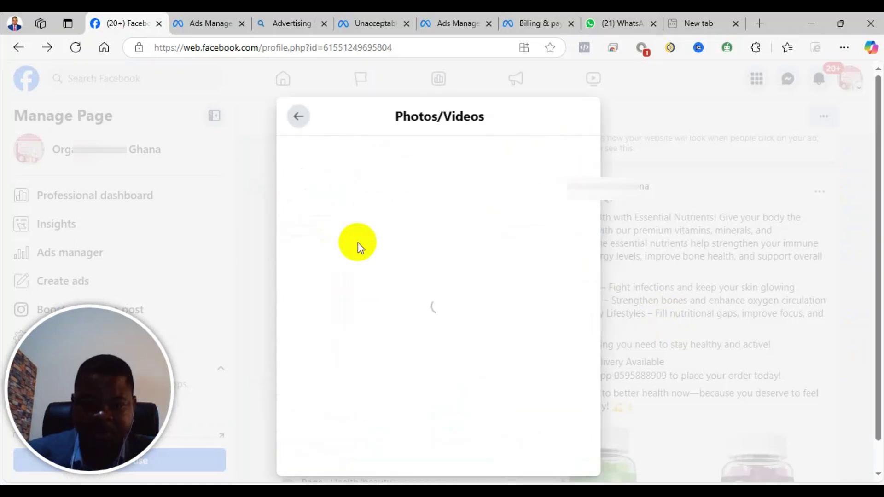
pyautogui.scroll(-15, 650, 325)
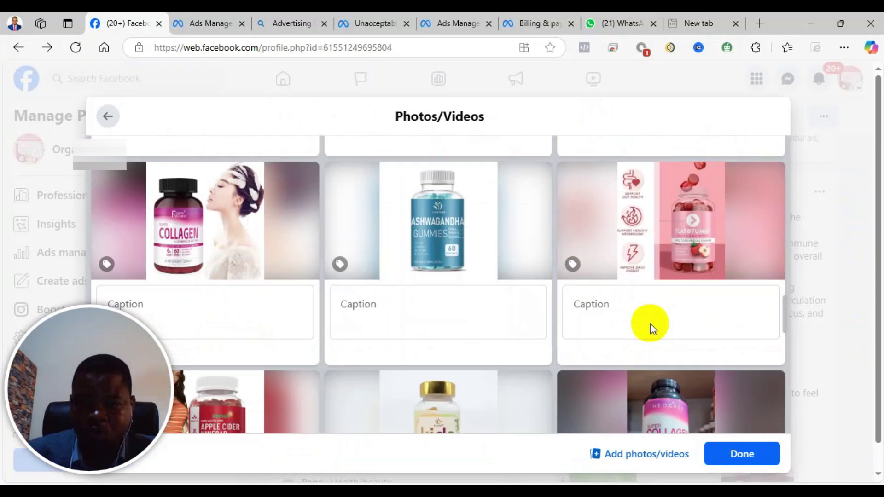
pyautogui.scroll(-6, 650, 323)
pyautogui.scroll(7, 502, 304)
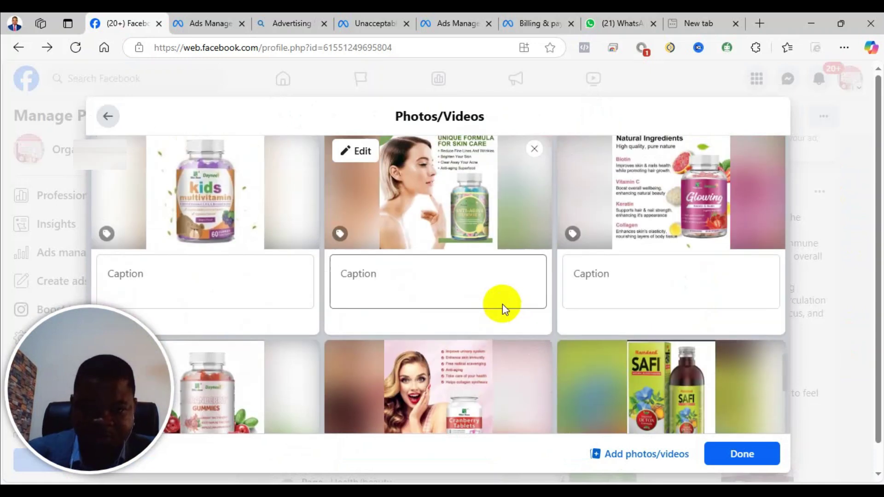
pyautogui.scroll(4, 322, 357)
pyautogui.scroll(3, 618, 387)
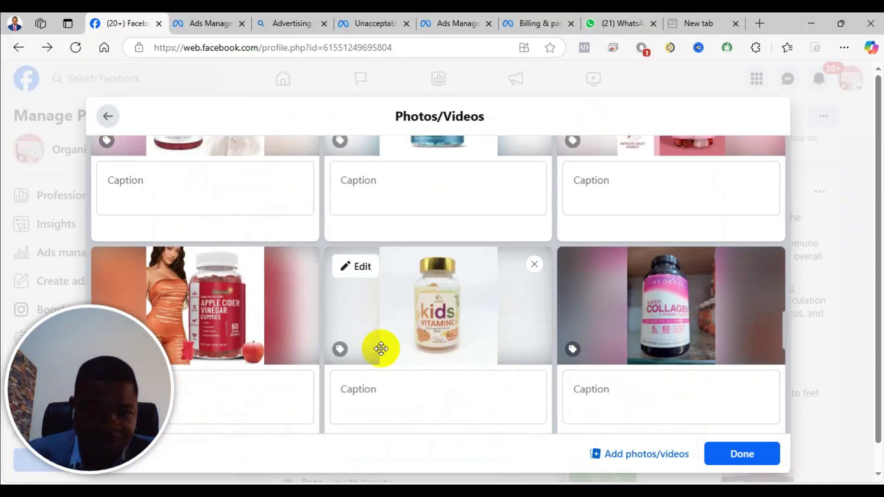
pyautogui.scroll(3, 222, 276)
pyautogui.scroll(-5, 263, 297)
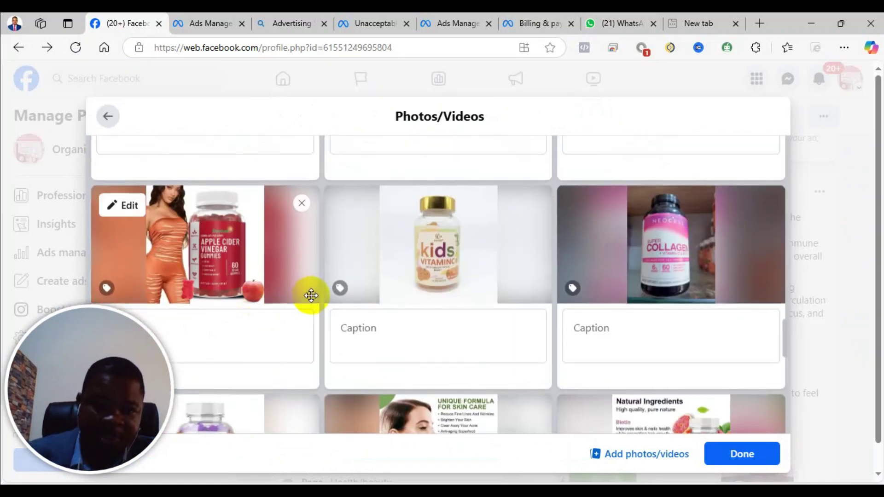
pyautogui.scroll(-5, 318, 286)
pyautogui.scroll(3, 414, 295)
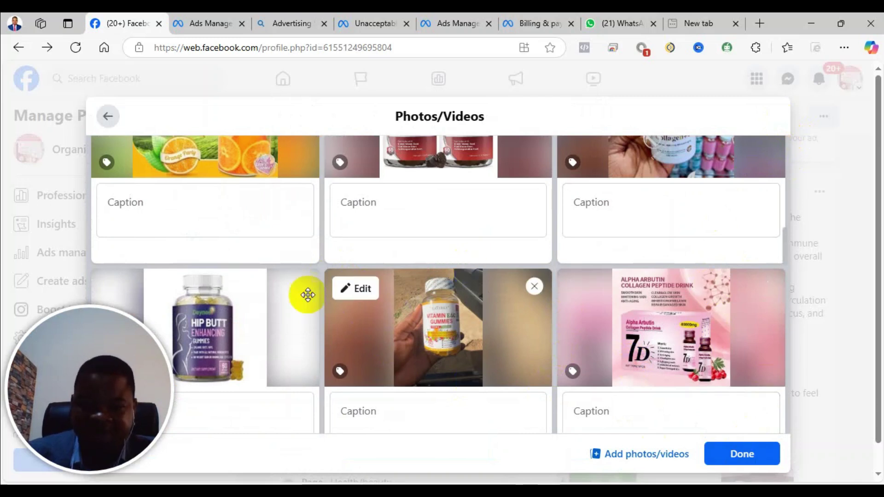
pyautogui.click(535, 288)
pyautogui.click(752, 455)
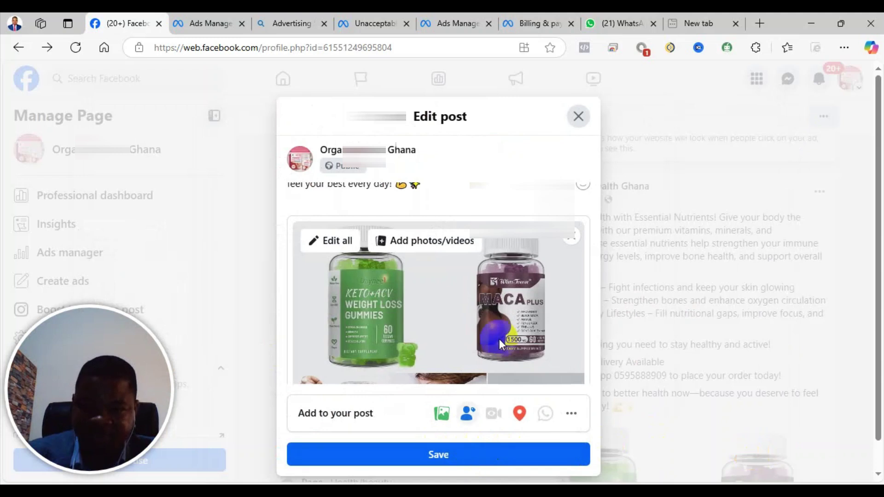
pyautogui.click(578, 117)
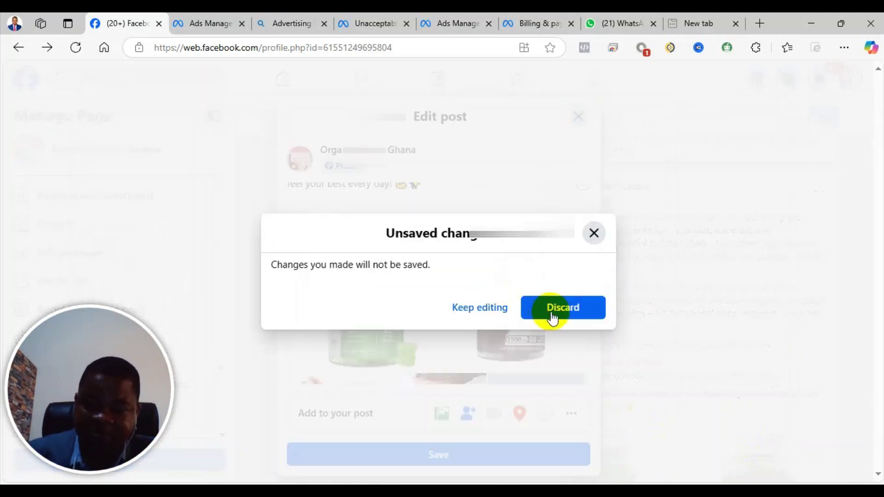
pyautogui.click(553, 316)
pyautogui.scroll(-4, 708, 281)
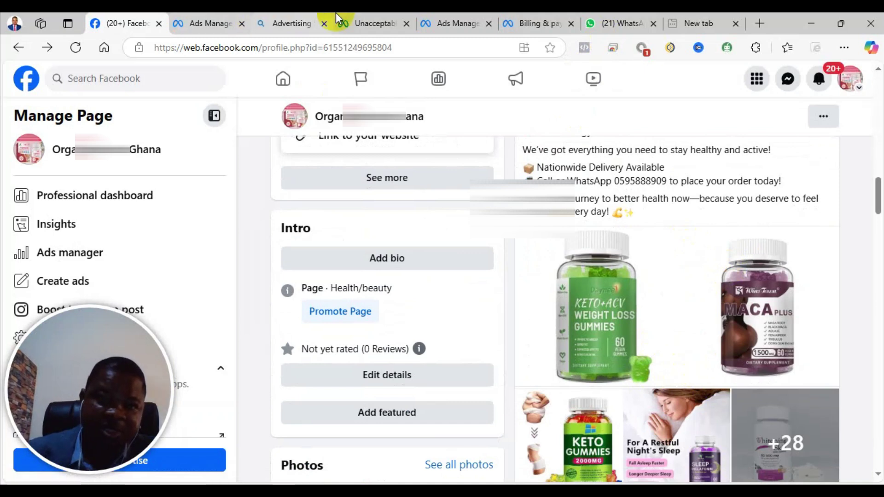
# Pick the Feb 10, 2025 'Enhance Your Health with Essential Nutrients!' post as the ad's creative
pyautogui.click(207, 23)
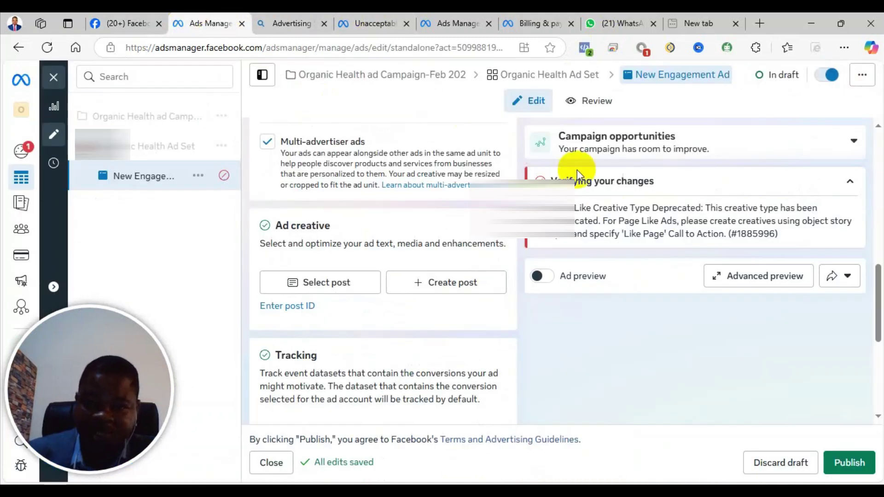
pyautogui.click(335, 289)
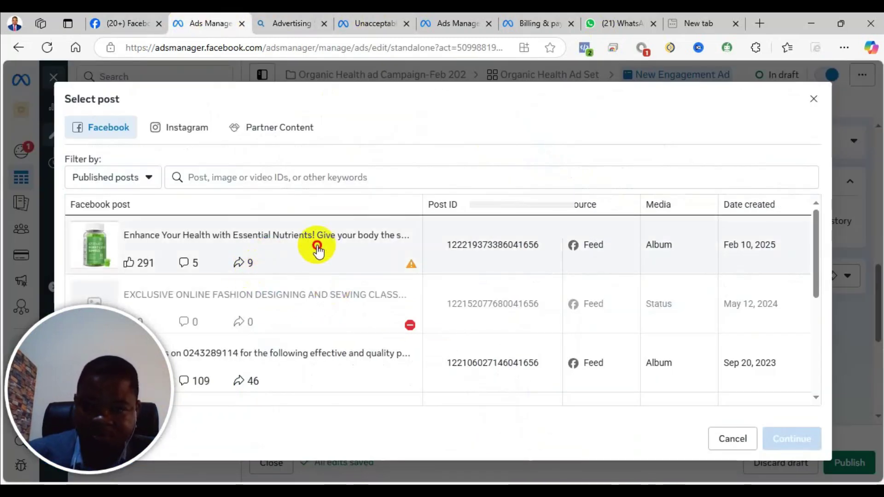
pyautogui.click(318, 249)
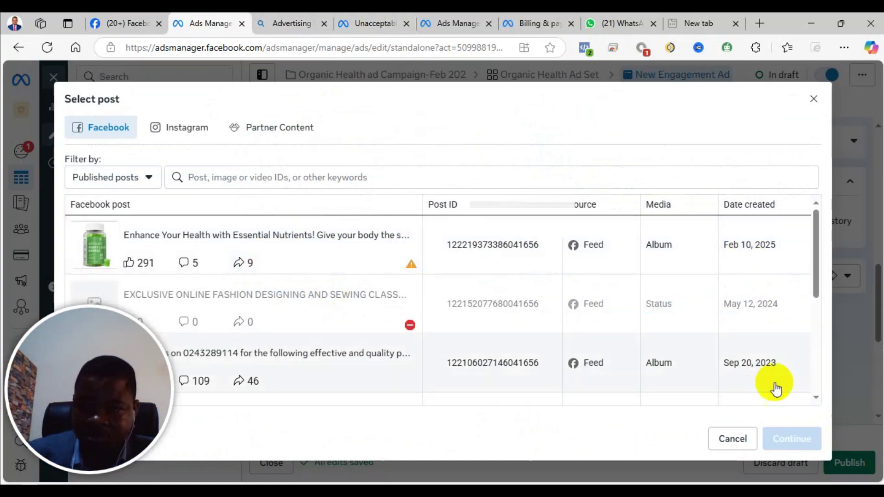
pyautogui.click(742, 256)
pyautogui.click(788, 443)
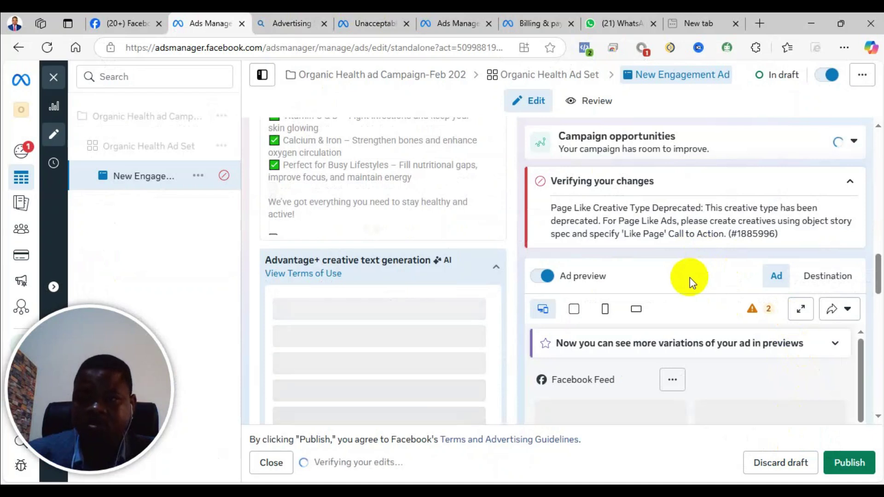
# Check the Ad setup choice stays Use existing post, then publish the nutrients ad
pyautogui.scroll(-8, 416, 329)
pyautogui.scroll(8, 366, 267)
pyautogui.scroll(10, 366, 267)
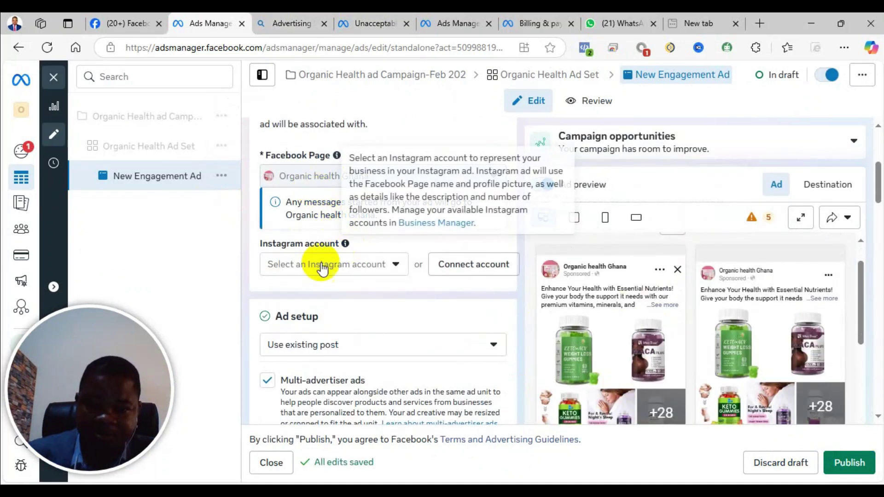
pyautogui.scroll(-5, 325, 264)
pyautogui.scroll(3, 292, 253)
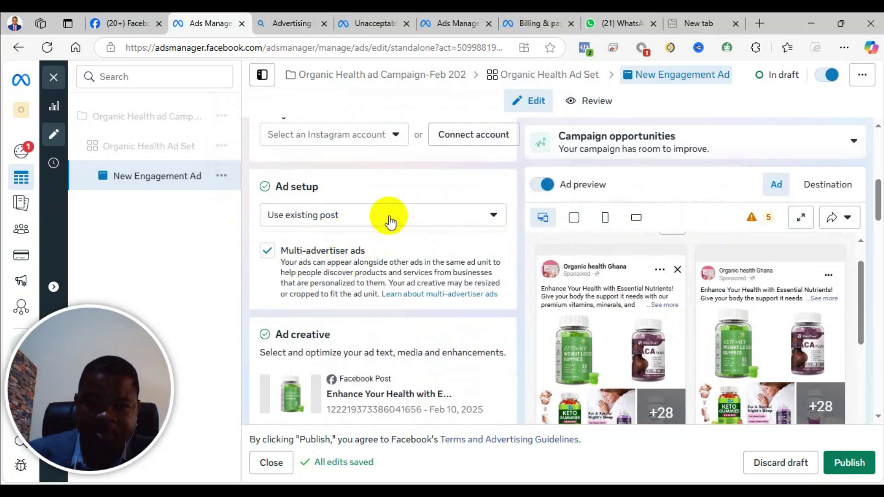
pyautogui.click(389, 222)
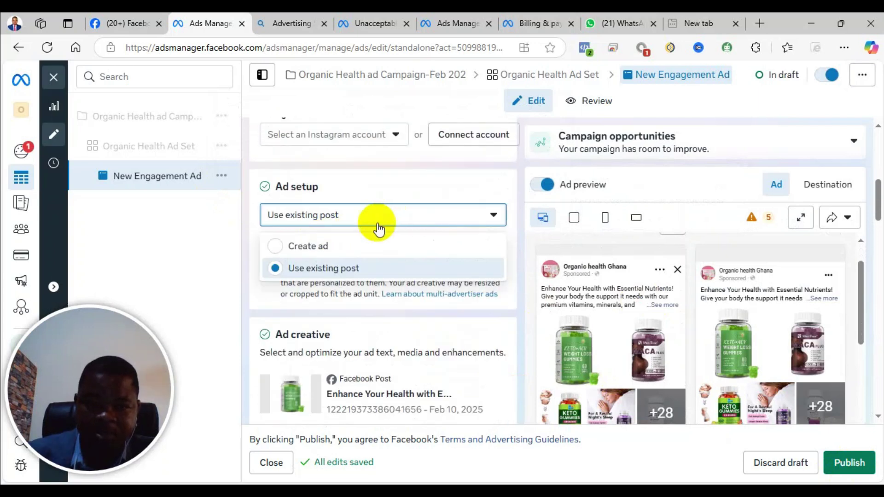
pyautogui.click(239, 263)
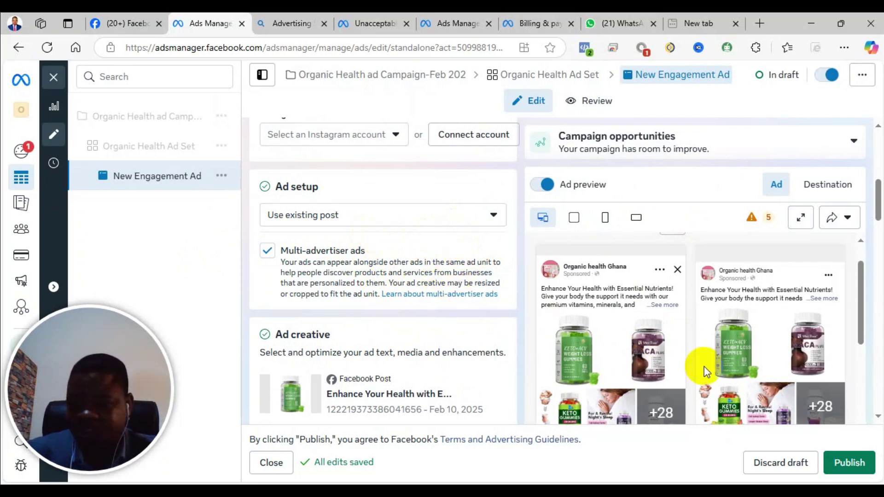
pyautogui.click(865, 467)
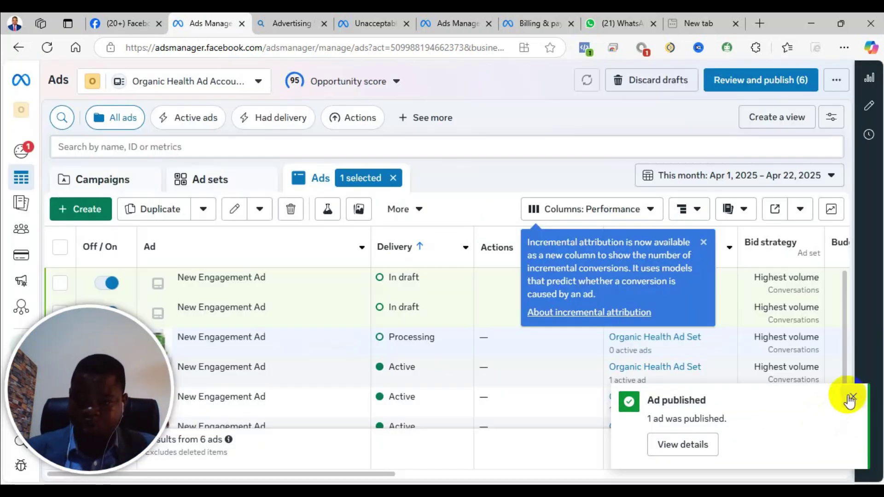
# Dismiss the Ad published notice and clear the 1 selected chip in the ads list
pyautogui.click(852, 396)
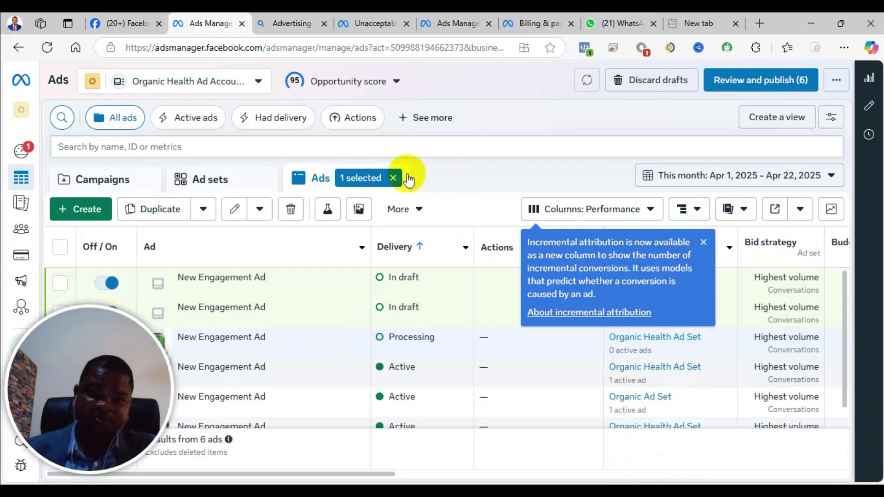
pyautogui.click(393, 178)
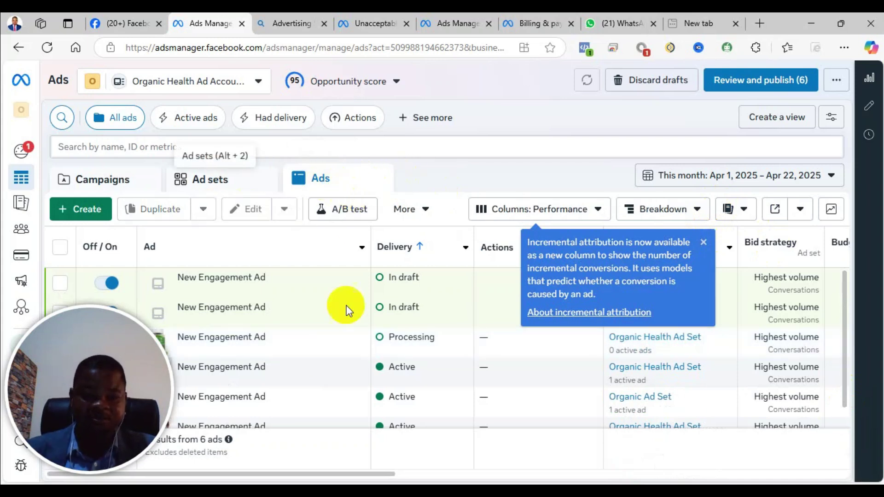